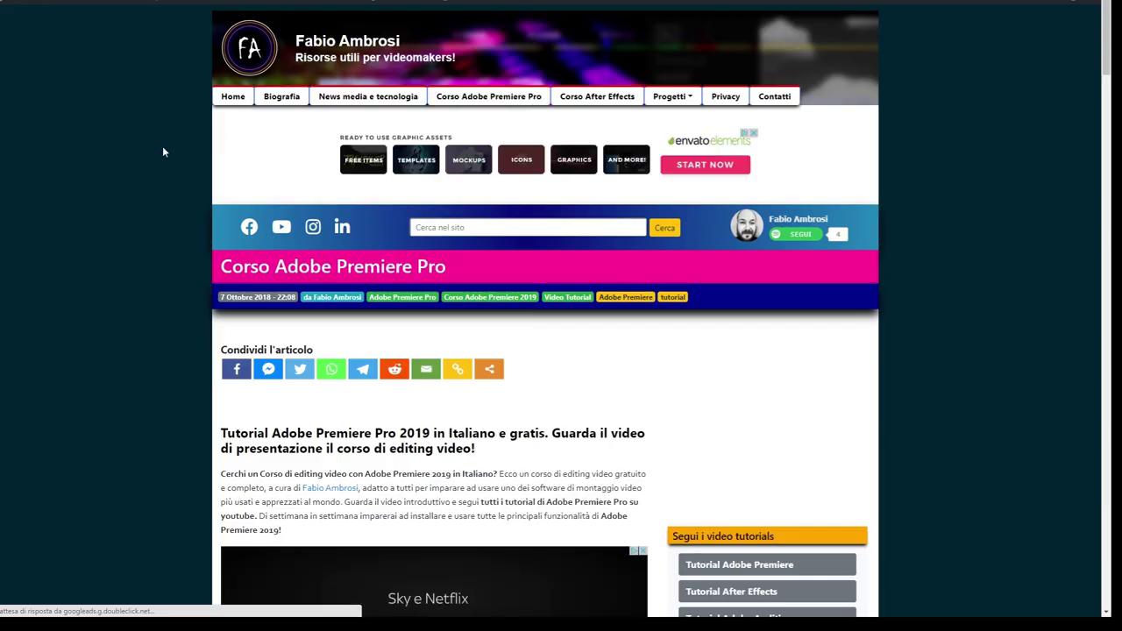
Scroll the course article to the lesson index and highlight titles from lesson 1.
scroll(162, 149, "down", 2)
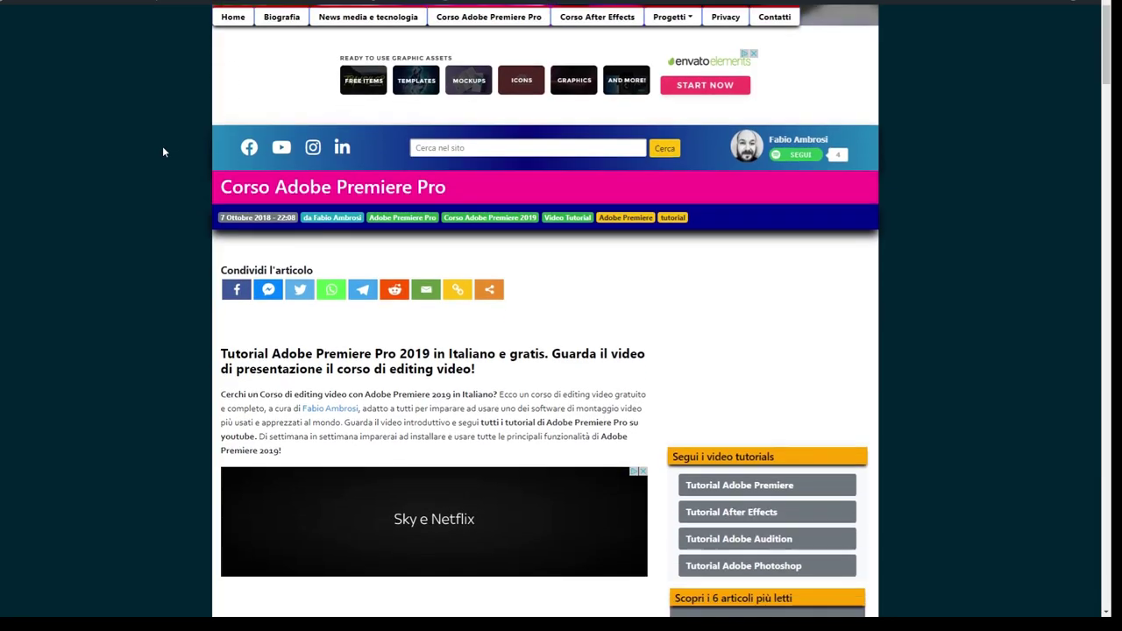
scroll(162, 149, "down", 4)
scroll(162, 149, "down", 4)
scroll(163, 151, "down", 5)
scroll(163, 151, "down", 5)
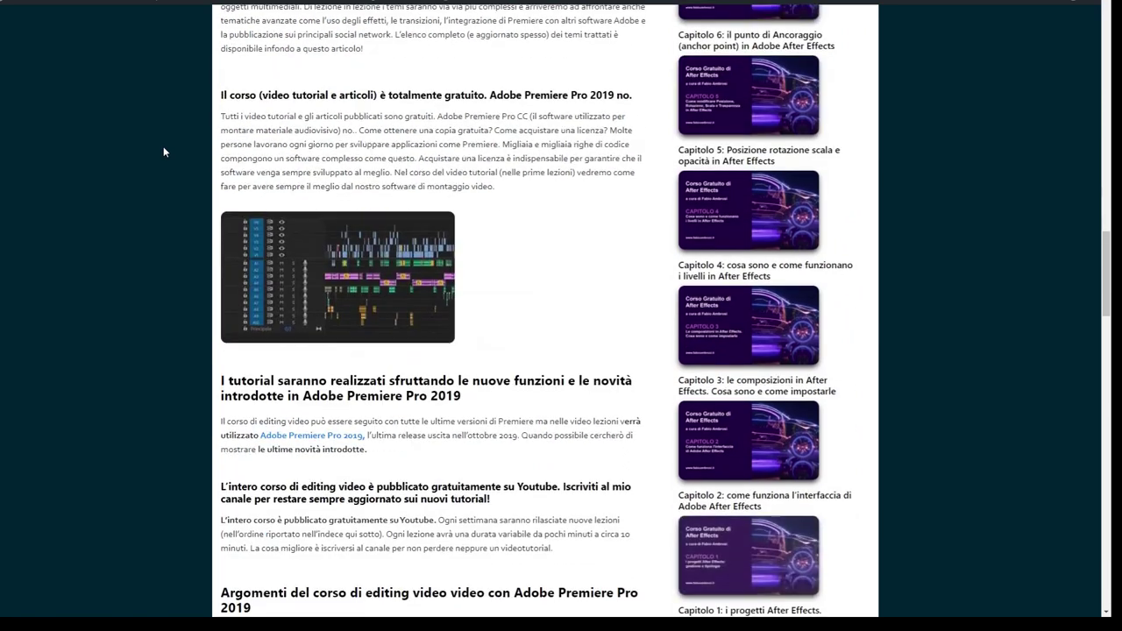
scroll(163, 151, "down", 5)
scroll(163, 151, "down", 3)
mouse_move(238, 79)
left_mouse_down()
mouse_move(323, 274)
mouse_move(666, 388)
left_mouse_up()
Scroll further down the lesson list through lesson 52.
scroll(306, 221, "down", 1)
scroll(305, 221, "down", 3)
scroll(306, 221, "down", 3)
scroll(306, 221, "down", 3)
scroll(306, 221, "down", 2)
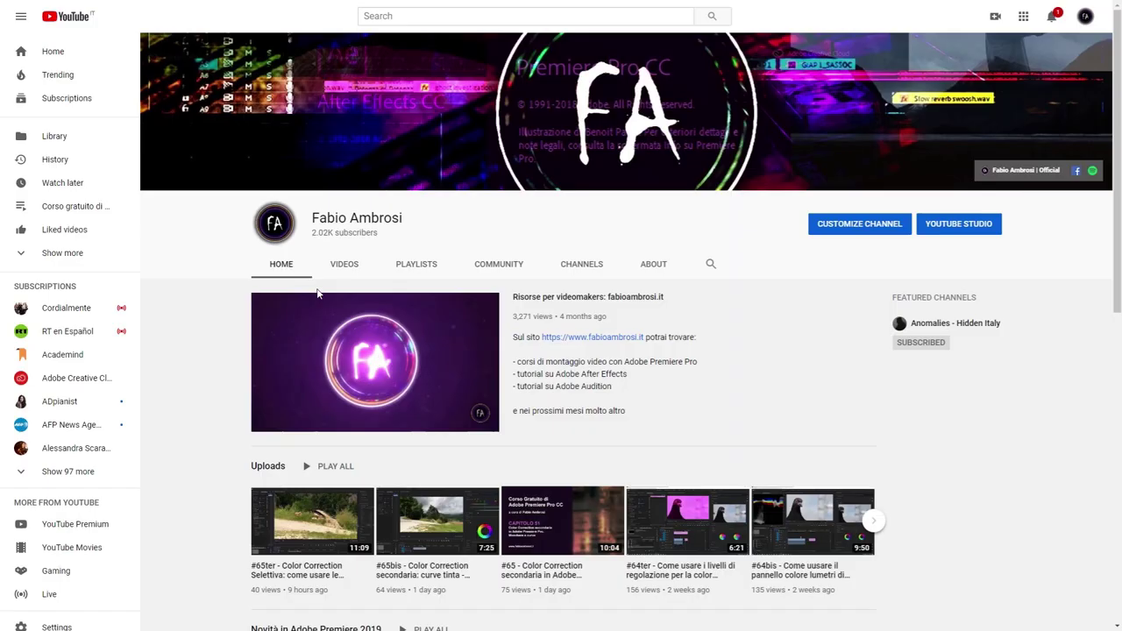
Open the channel's VIDEOS tab and scroll through the uploads grid.
left_click(341, 266)
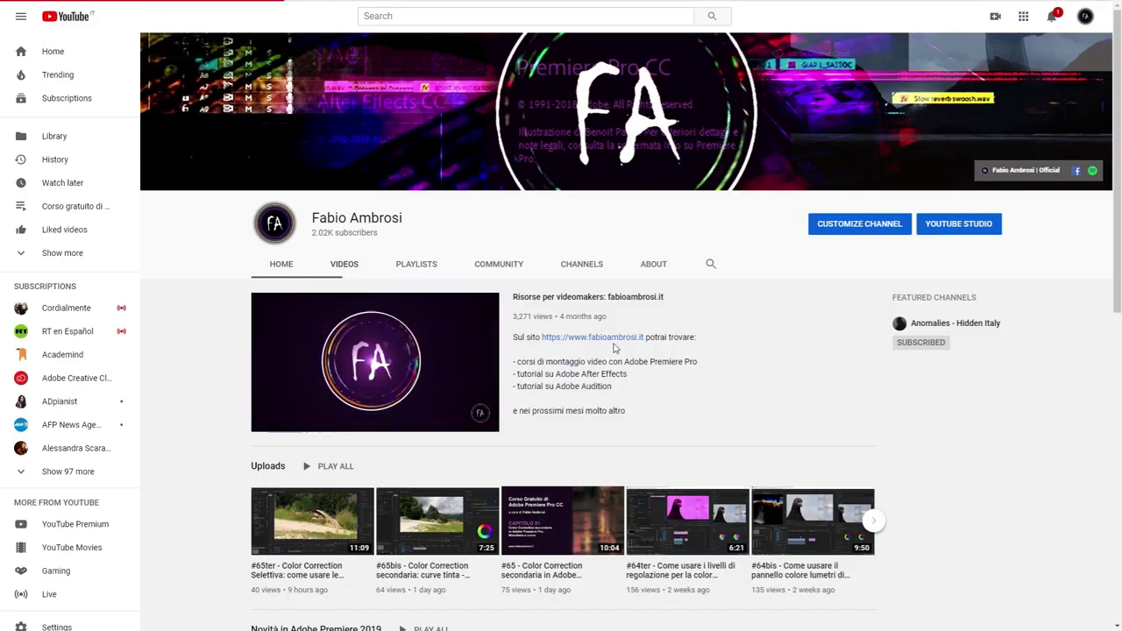
scroll(615, 326, "down", 2)
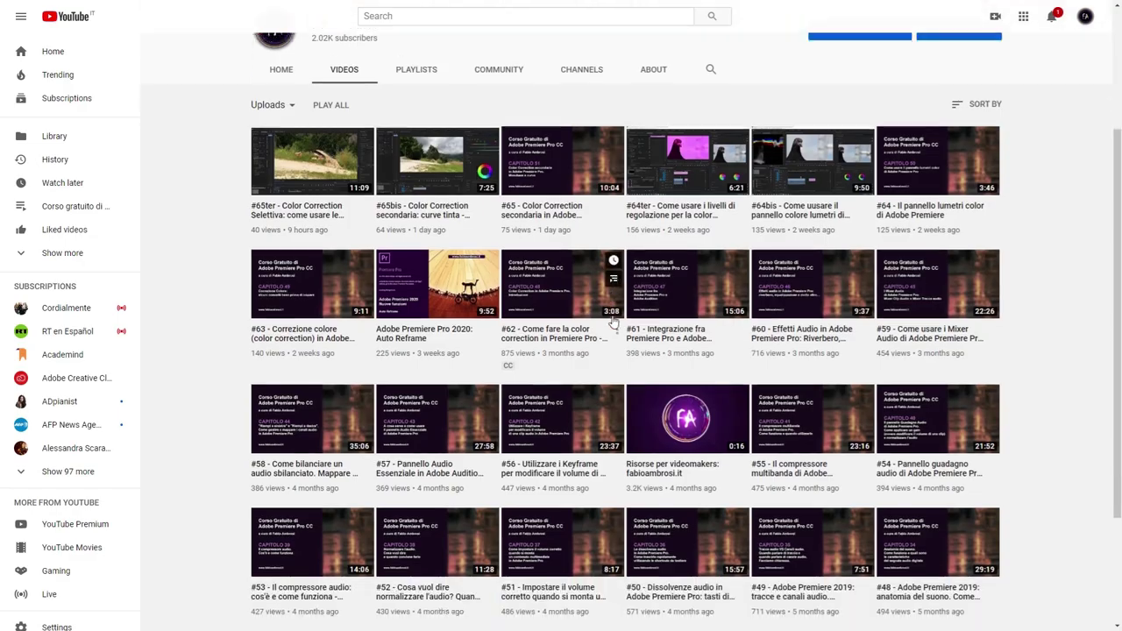
scroll(614, 323, "down", 1)
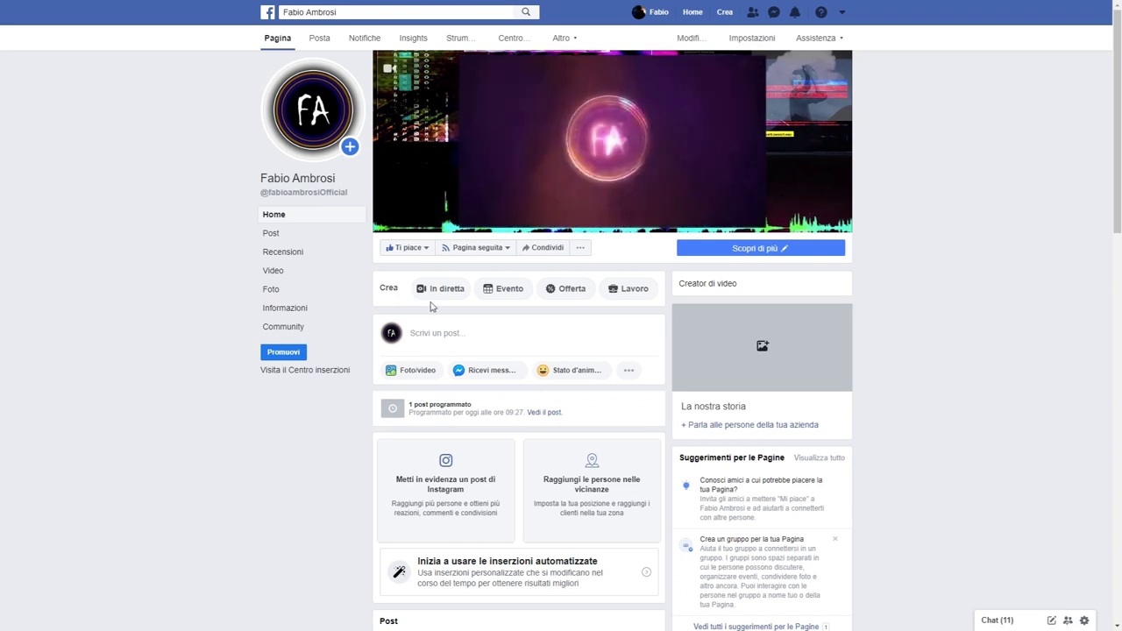
Scroll the Facebook timeline past reviews and photos to the Premiere Pro Capitolo 49 post.
scroll(234, 191, "down", 4)
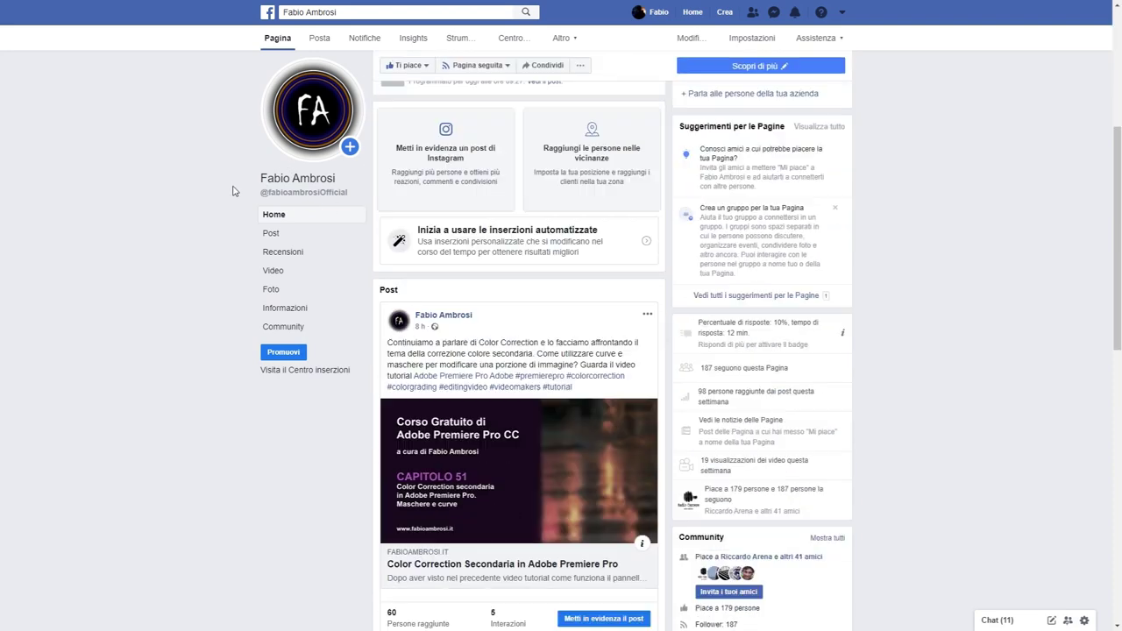
scroll(234, 191, "down", 4)
scroll(233, 191, "down", 4)
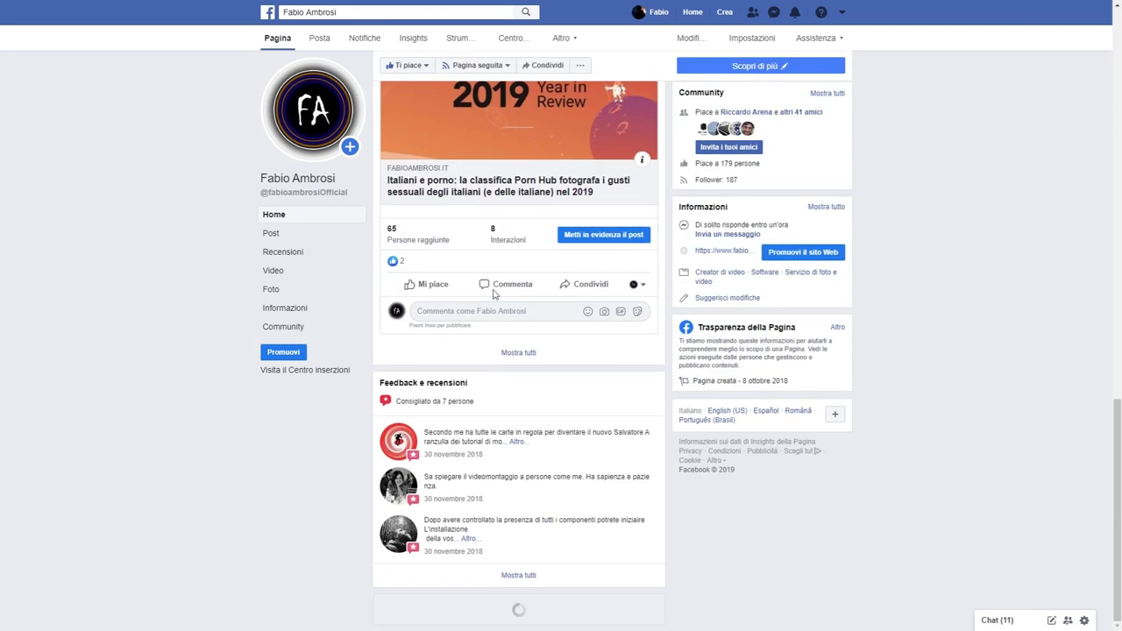
scroll(587, 326, "down", 5)
scroll(587, 326, "down", 2)
scroll(588, 326, "down", 4)
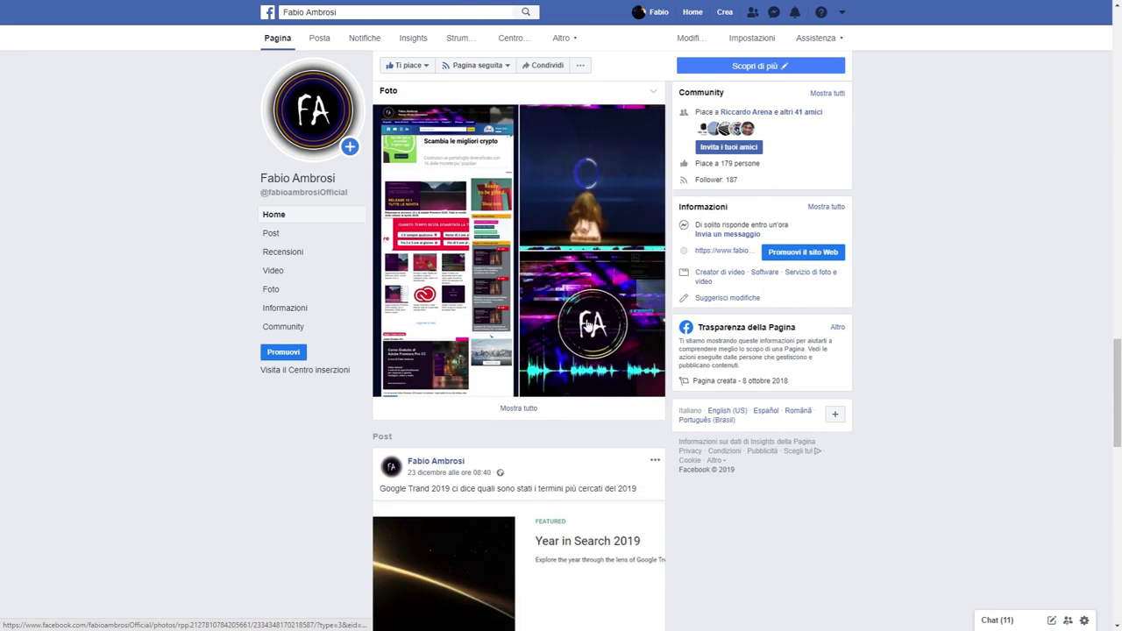
scroll(506, 330, "down", 4)
scroll(507, 330, "down", 3)
scroll(506, 329, "down", 1)
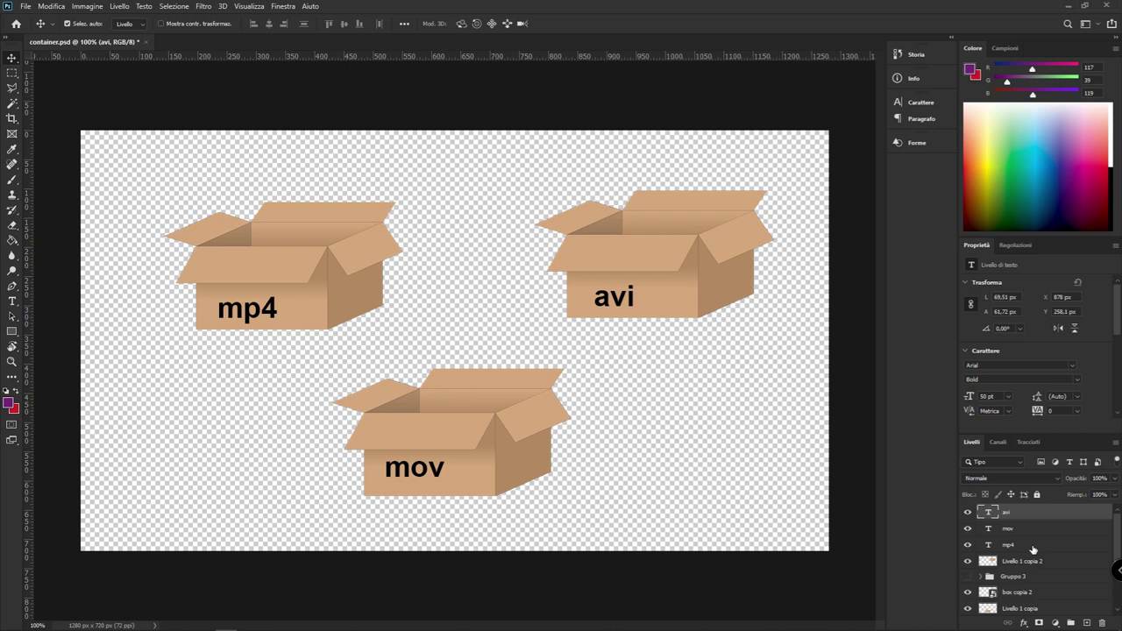
Show the mp4, avi and mov labels in 50 pt Arial Bold on the boxes.
scroll(1052, 565, "down", 3)
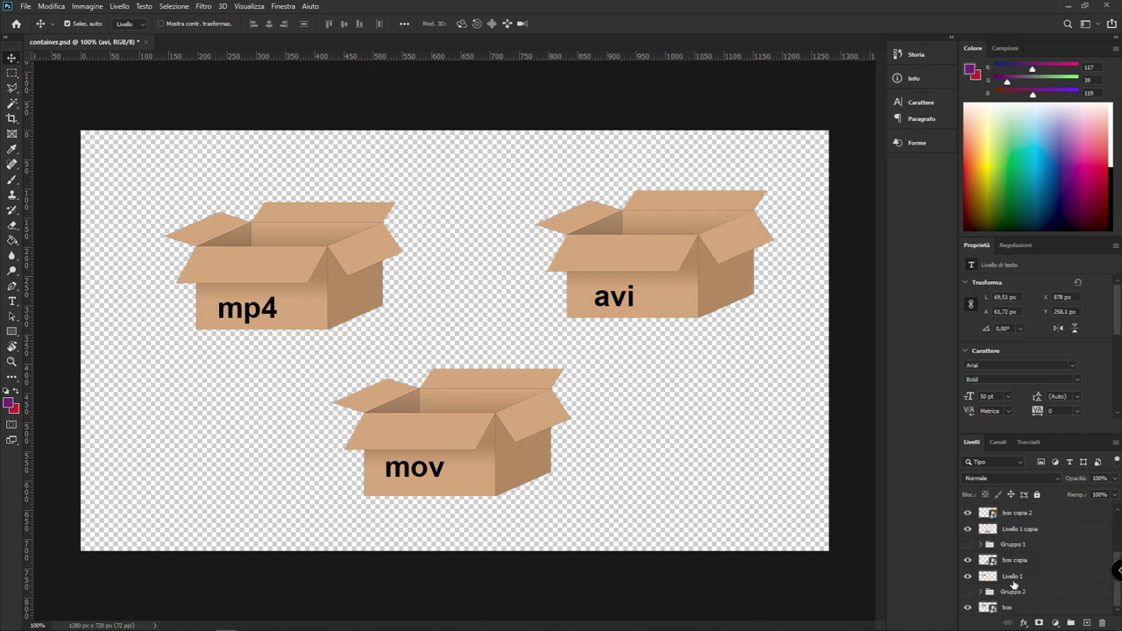
Select Gruppo 2, then make Gruppo 2, Gruppo 1 and Gruppo 3 visible to show the codecs.
left_click(1016, 591)
left_click(967, 591)
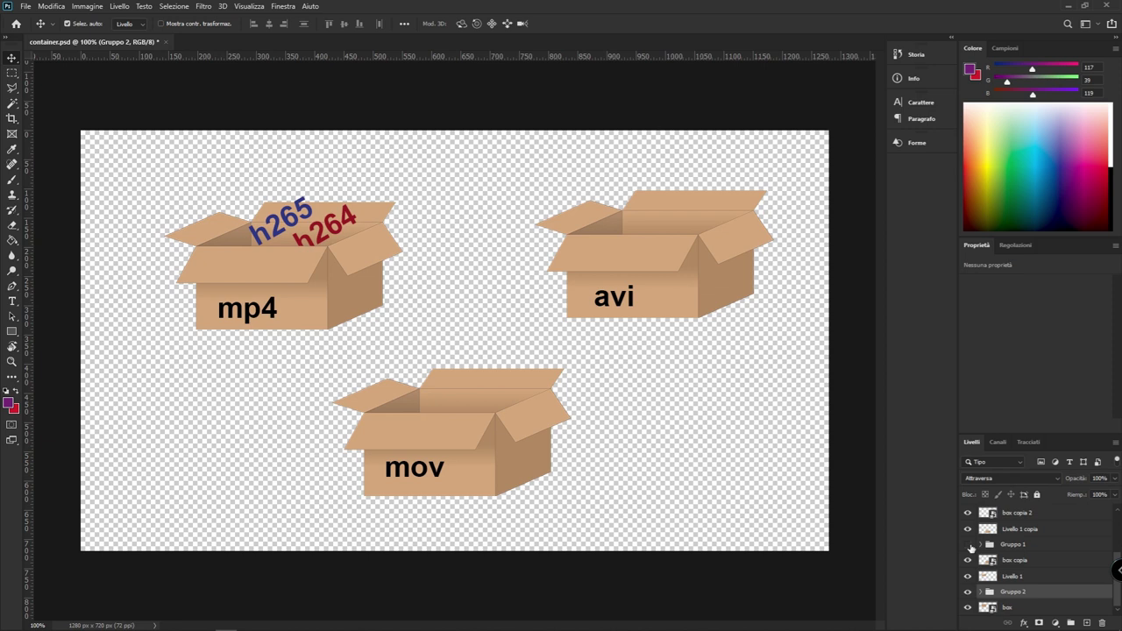
left_click(967, 545)
scroll(967, 545, "up", 1)
left_click(967, 529)
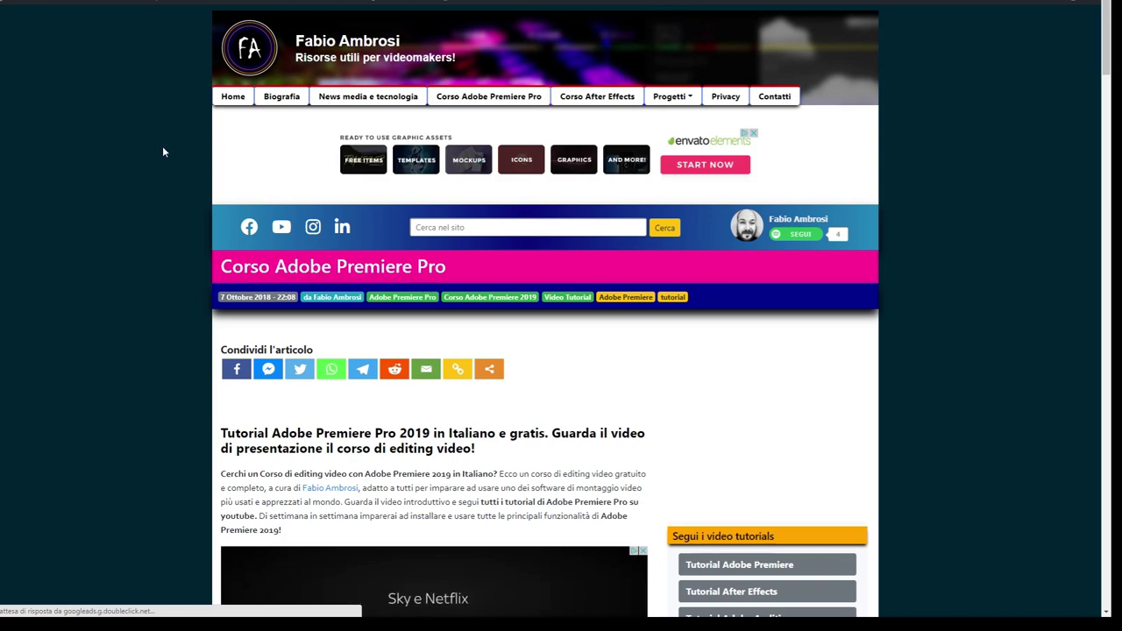
Scroll to the course lesson index and start highlighting from lesson 1.
scroll(162, 146, "down", 1)
scroll(162, 146, "down", 3)
scroll(162, 145, "down", 3)
scroll(163, 145, "down", 5)
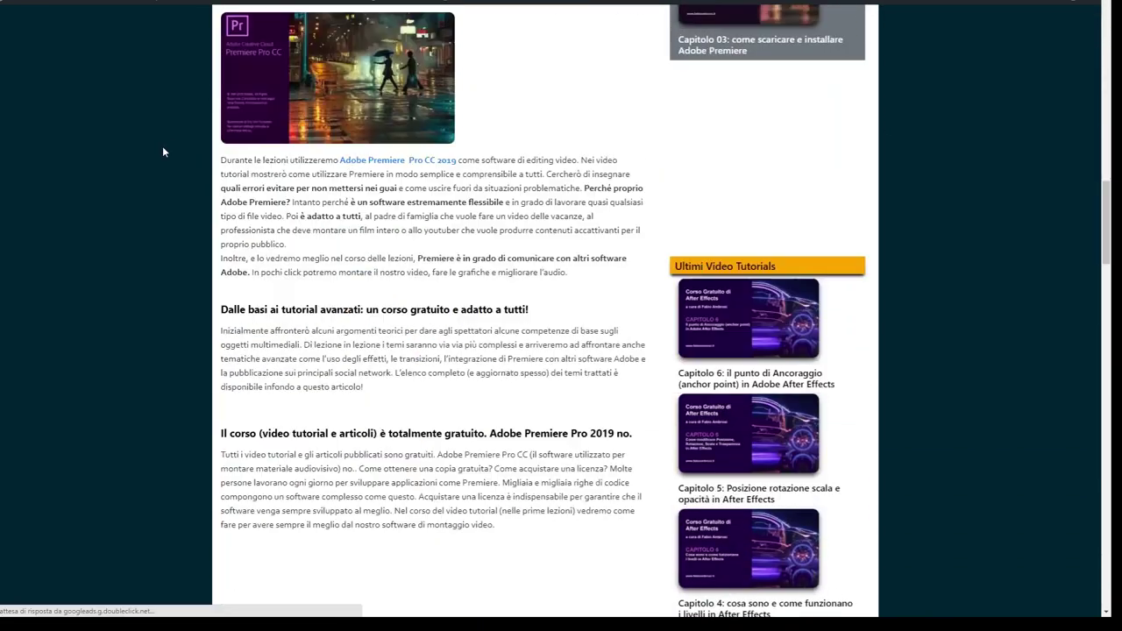
scroll(162, 145, "down", 5)
scroll(163, 147, "down", 5)
scroll(163, 147, "down", 1)
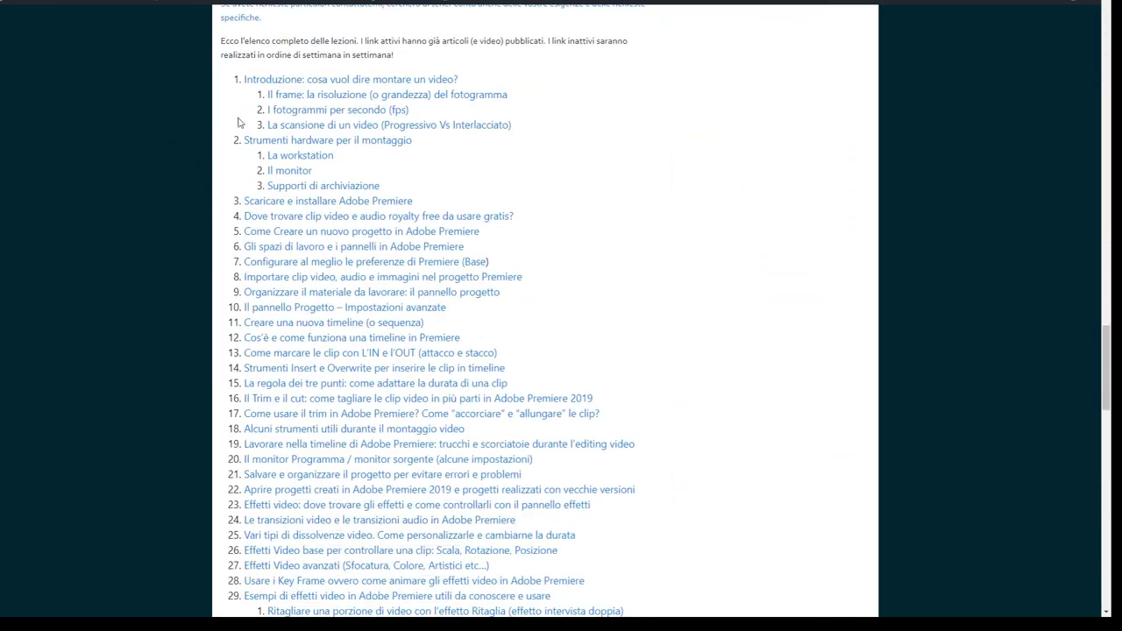
left_click_drag(239, 79, 308, 228)
Extend the lesson-title highlight down through lesson 63.
scroll(308, 227, "down", 1)
scroll(308, 228, "down", 2)
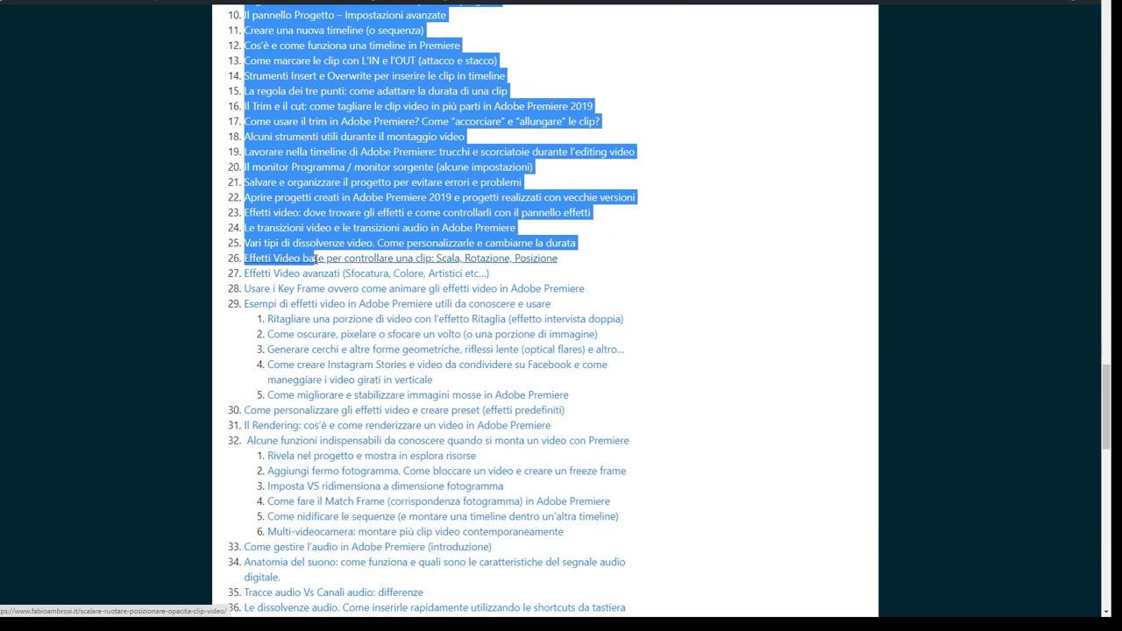
scroll(315, 245, "down", 3)
scroll(324, 263, "down", 3)
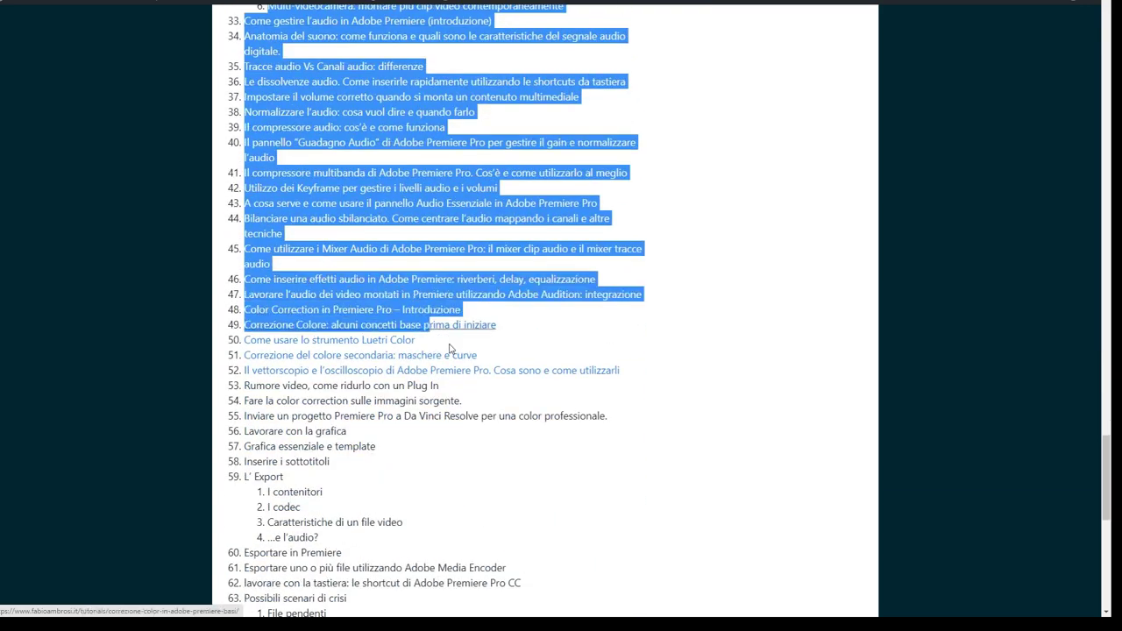
left_click_drag(328, 275, 668, 391)
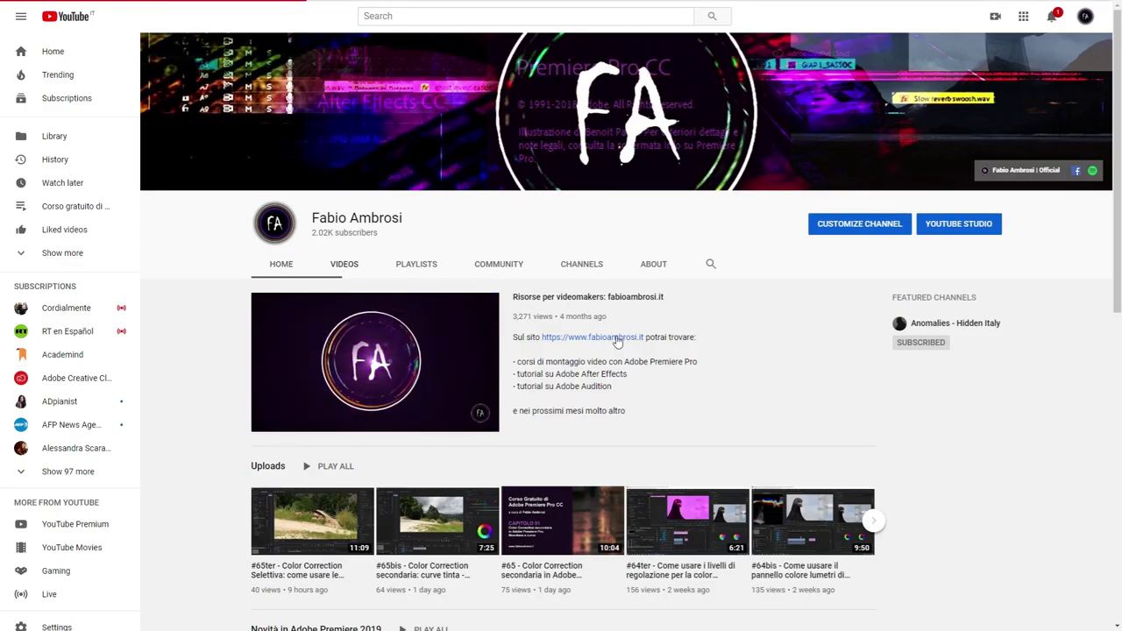
Scroll down the channel's uploads grid and back up to the top.
scroll(613, 321, "down", 2)
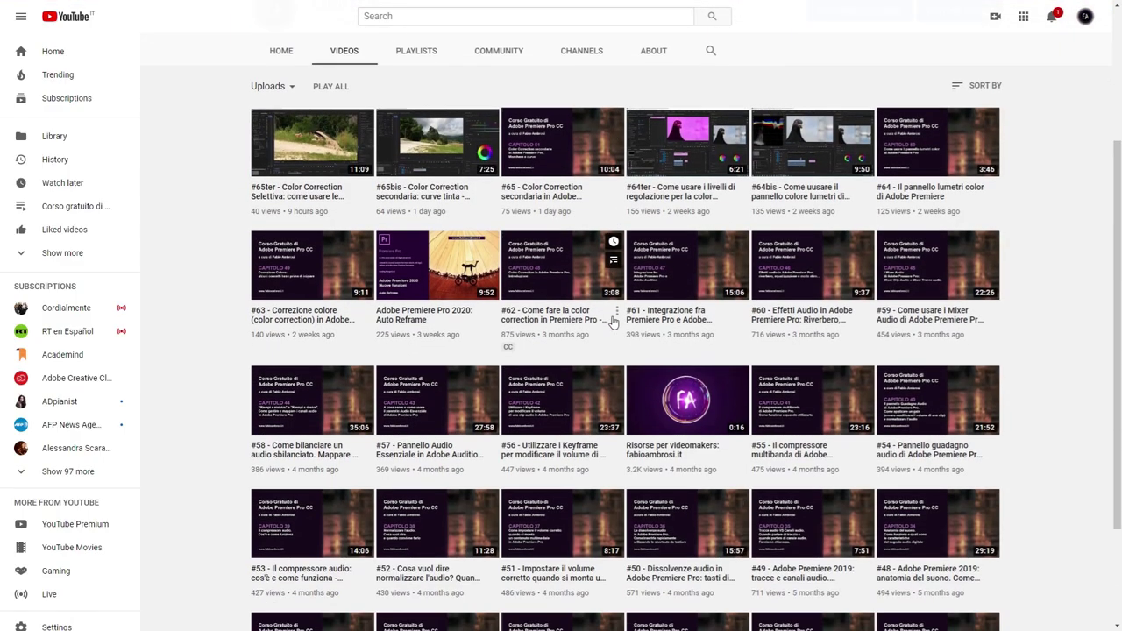
scroll(612, 324, "down", 2)
scroll(612, 324, "up", 4)
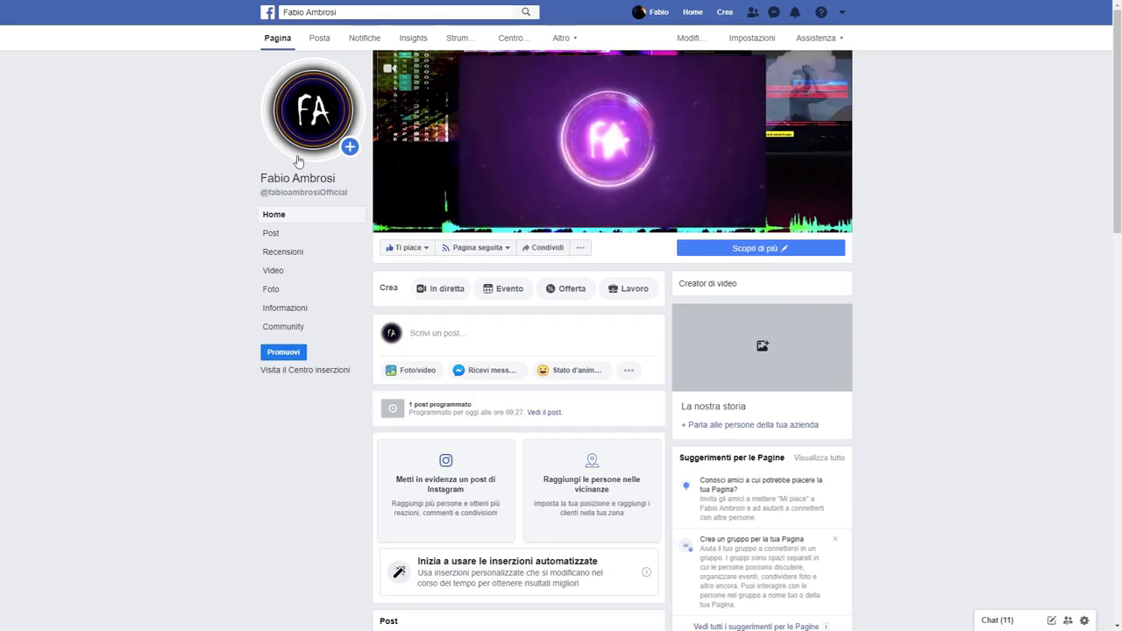
Scroll the Facebook timeline past posts, reviews and Foto to the Google Trand 2019 post.
scroll(228, 188, "down", 8)
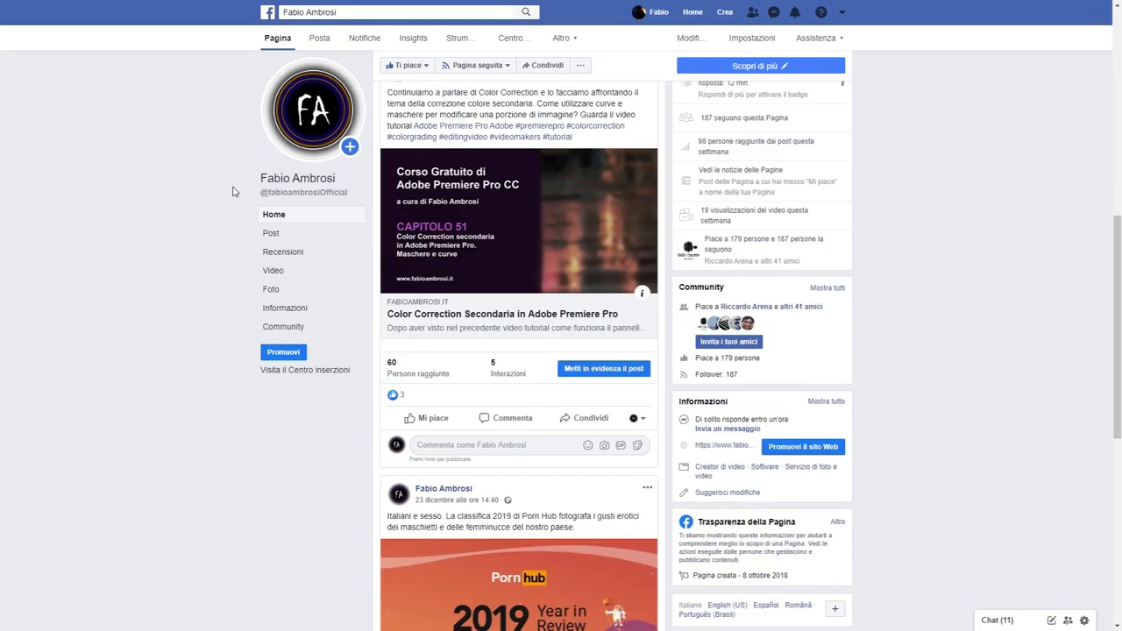
scroll(228, 188, "down", 4)
scroll(233, 190, "down", 2)
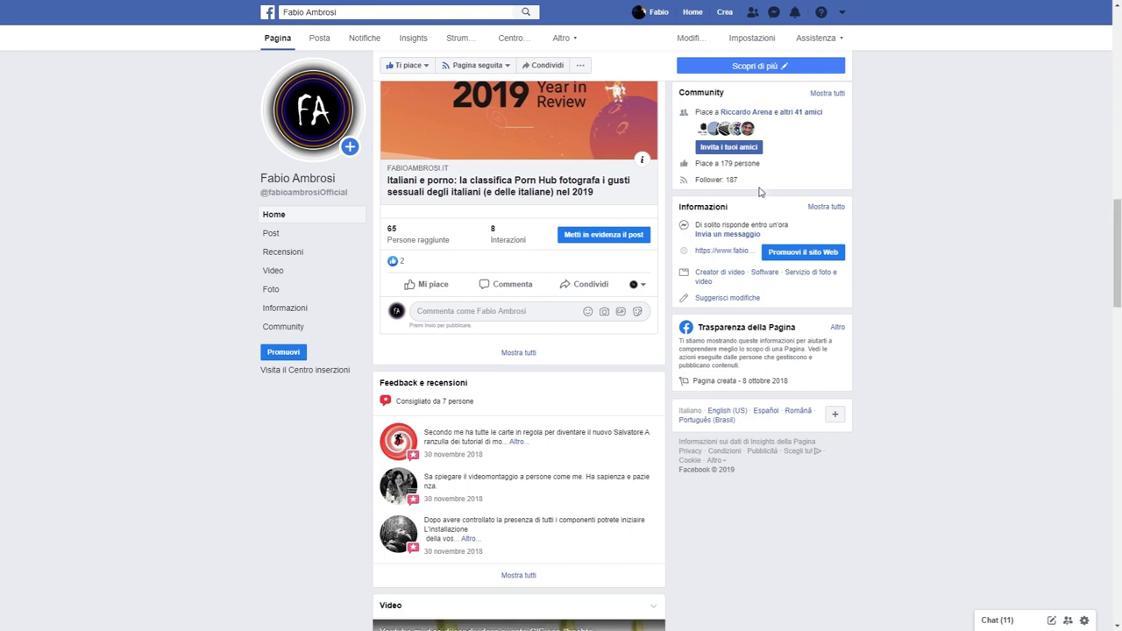
scroll(588, 323, "down", 2)
scroll(588, 324, "down", 4)
scroll(588, 326, "down", 3)
scroll(588, 324, "down", 2)
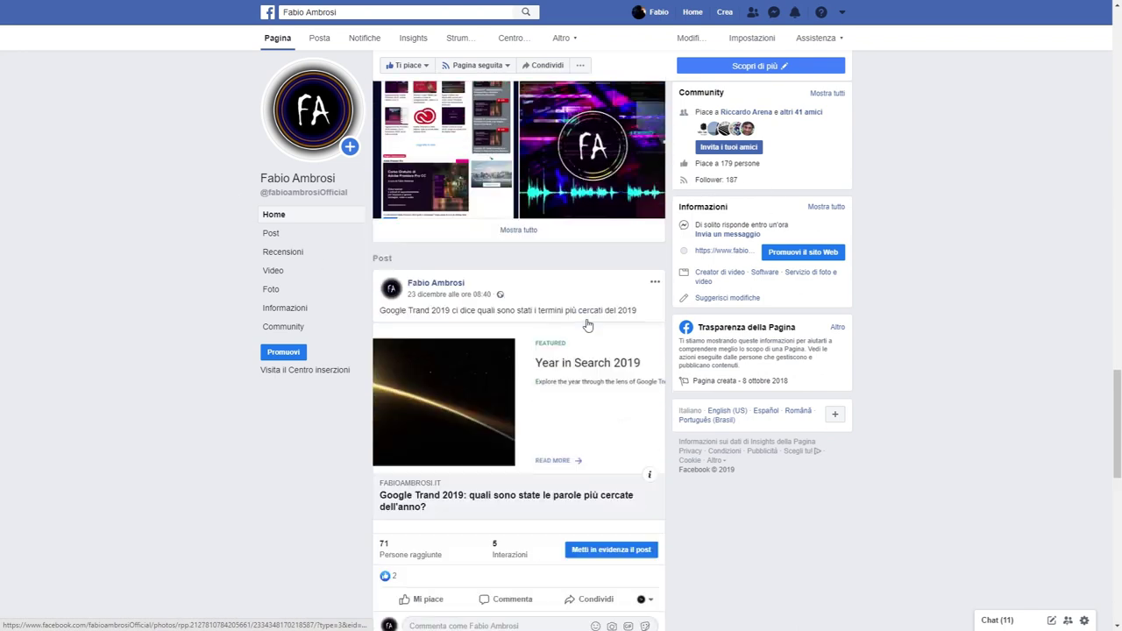